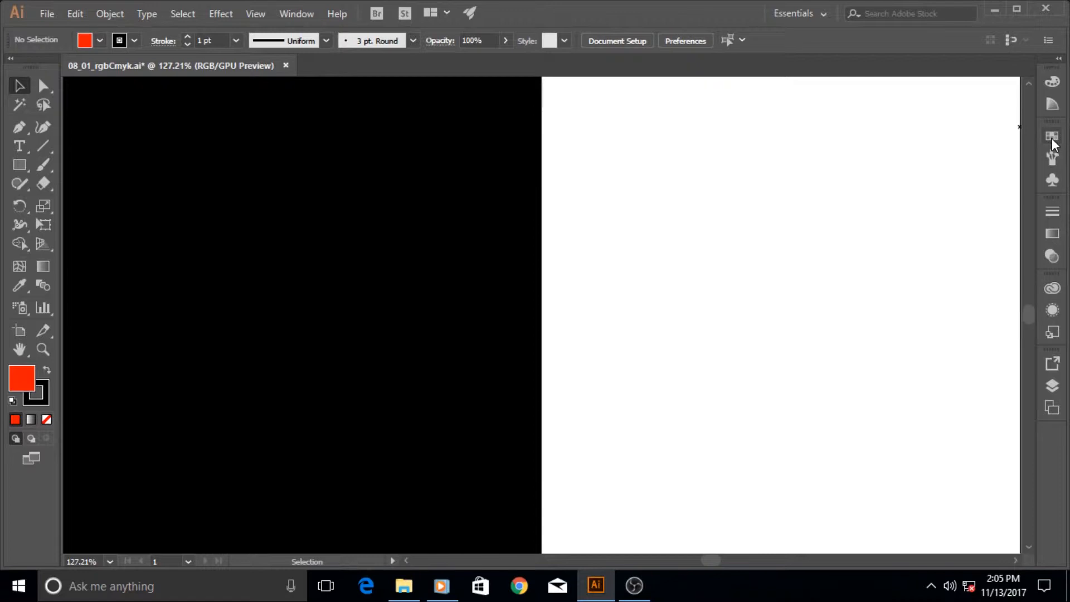
Step: Examine the RGB Red swatch's options and the available color modes, leaving the swatch settings as they are
left_click(1052, 140)
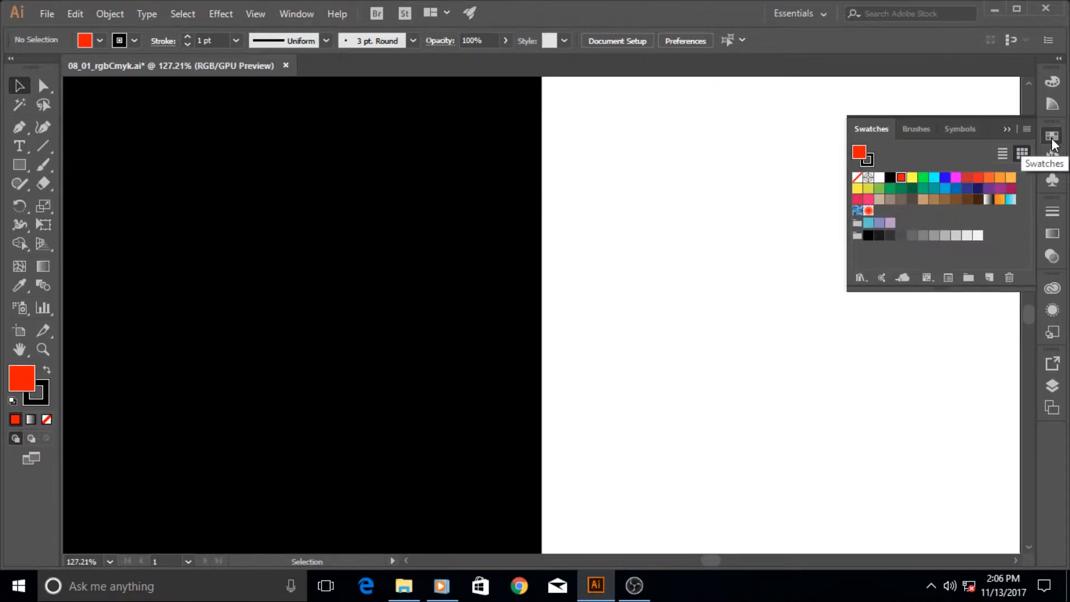
double_click(901, 180)
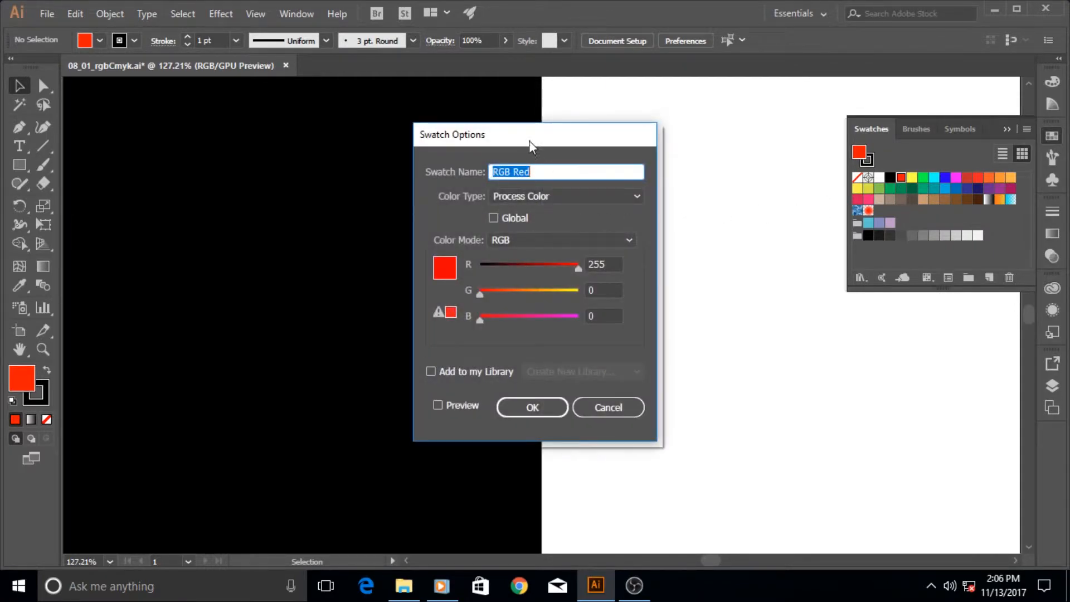
left_click_drag(540, 138, 568, 126)
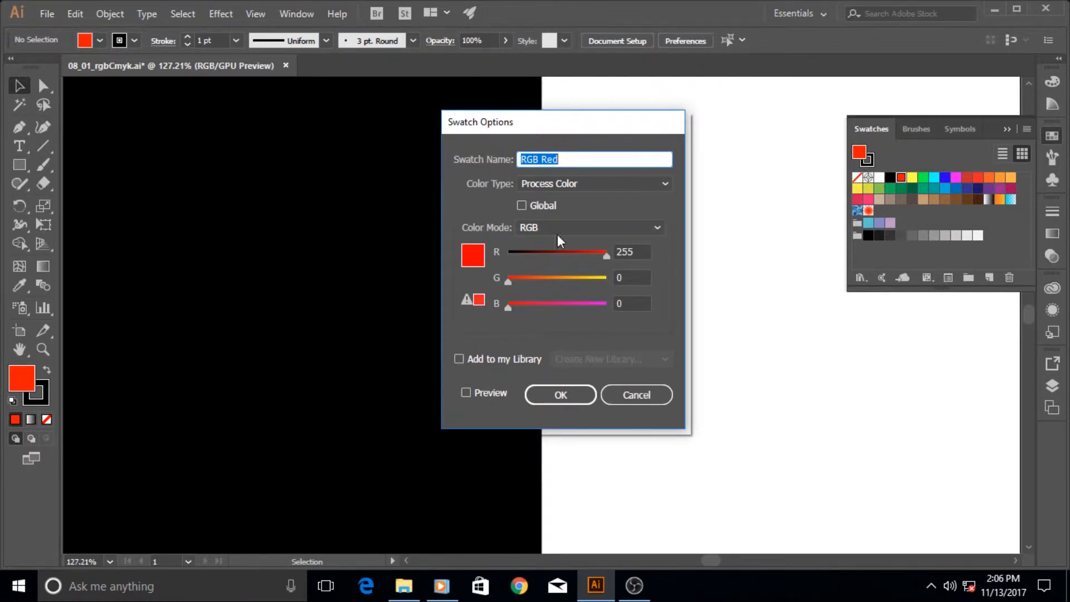
left_click(655, 227)
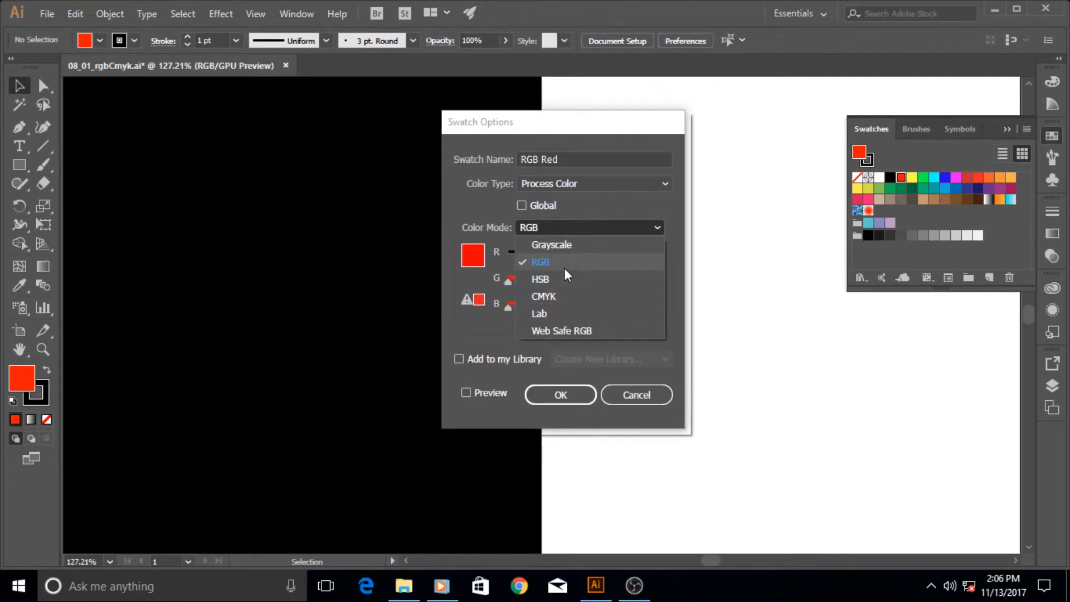
left_click(657, 230)
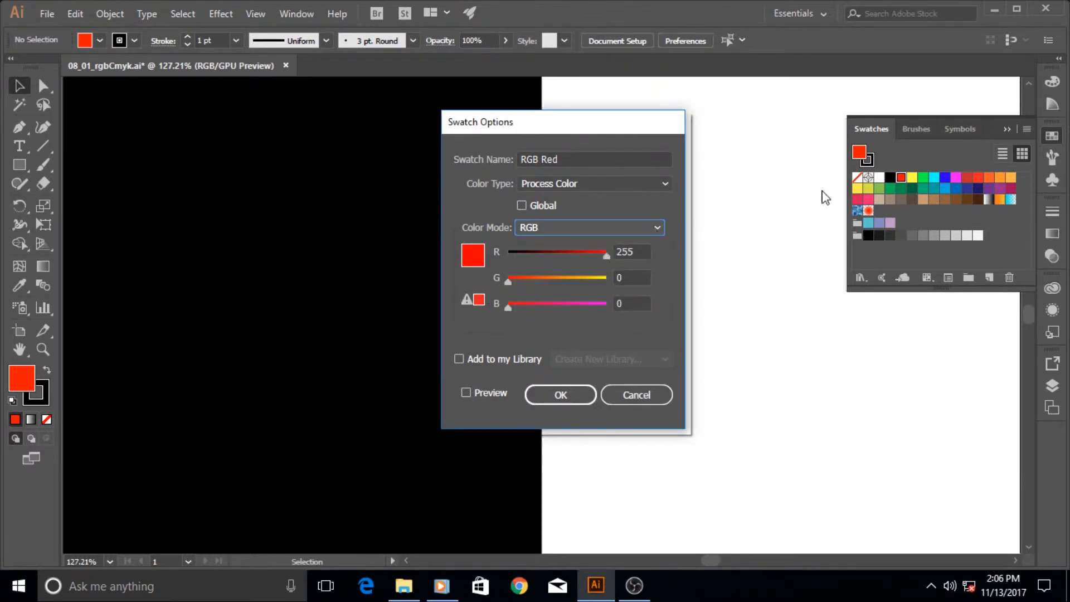
left_click(629, 401)
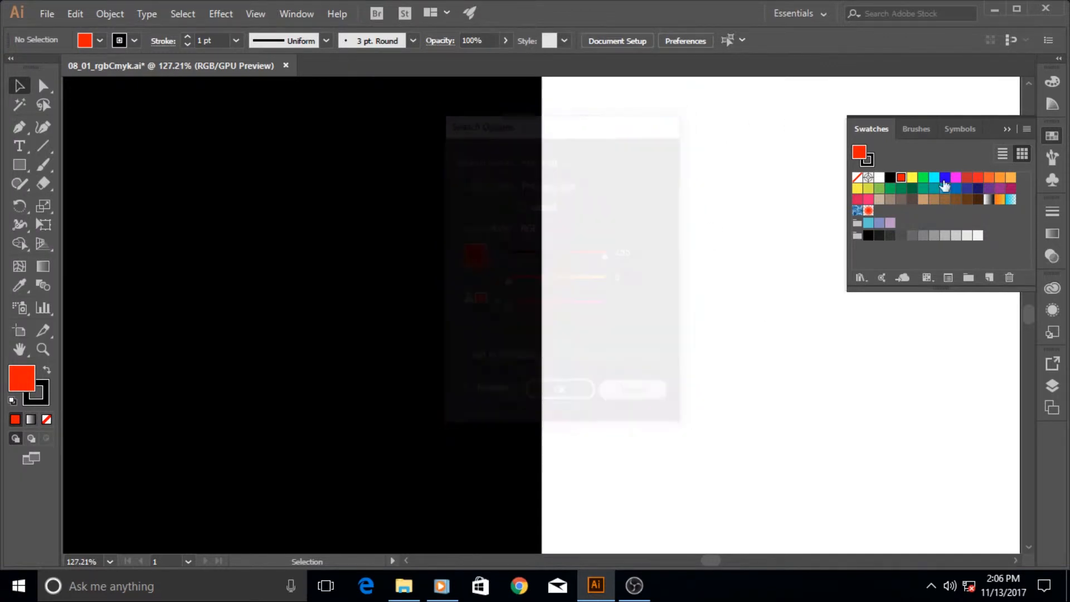
left_click(1008, 127)
Step: Make the red and green circles of Layer 1 visible on the black background
left_click(1049, 386)
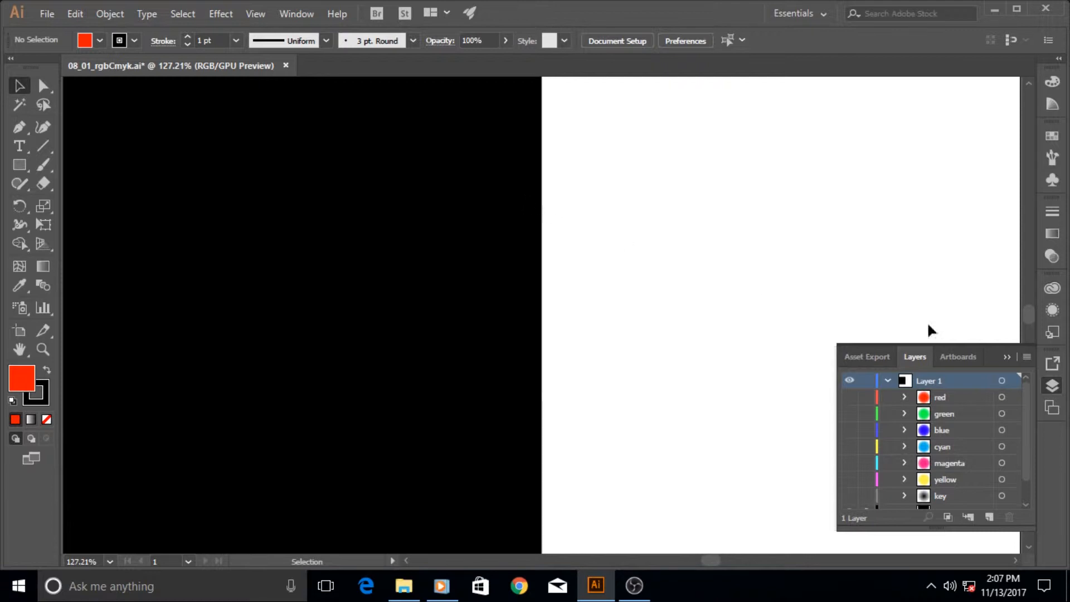
left_click(1062, 392)
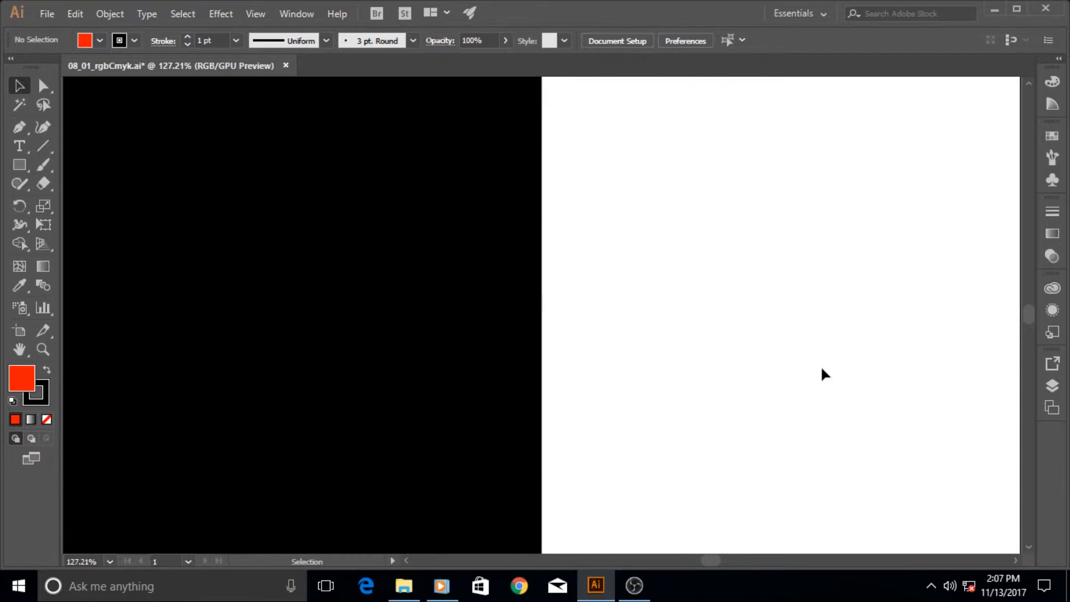
left_click(1051, 386)
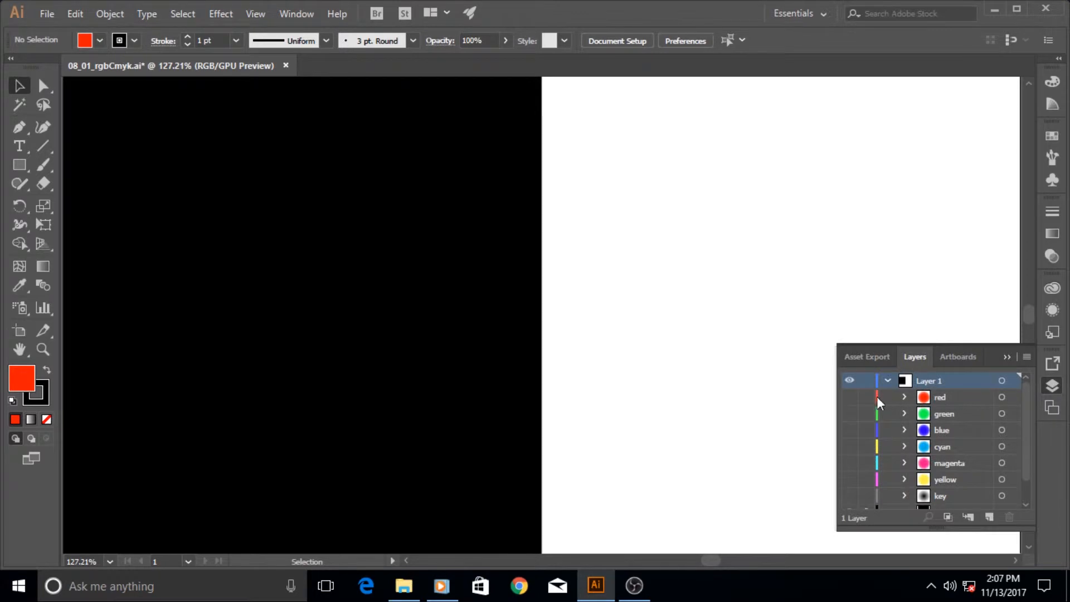
left_click(850, 397)
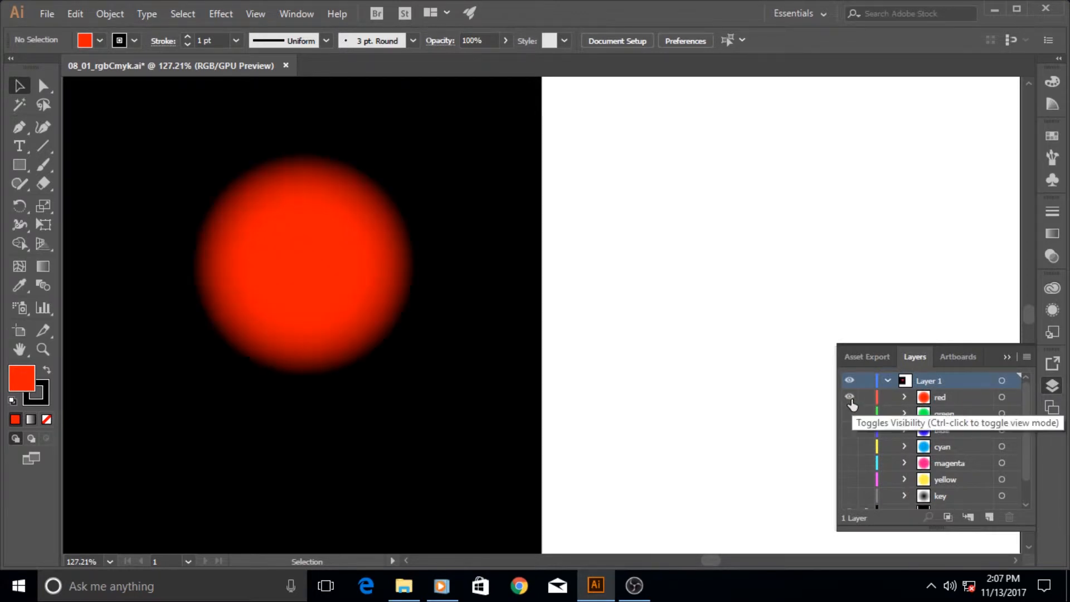
left_click(1056, 390)
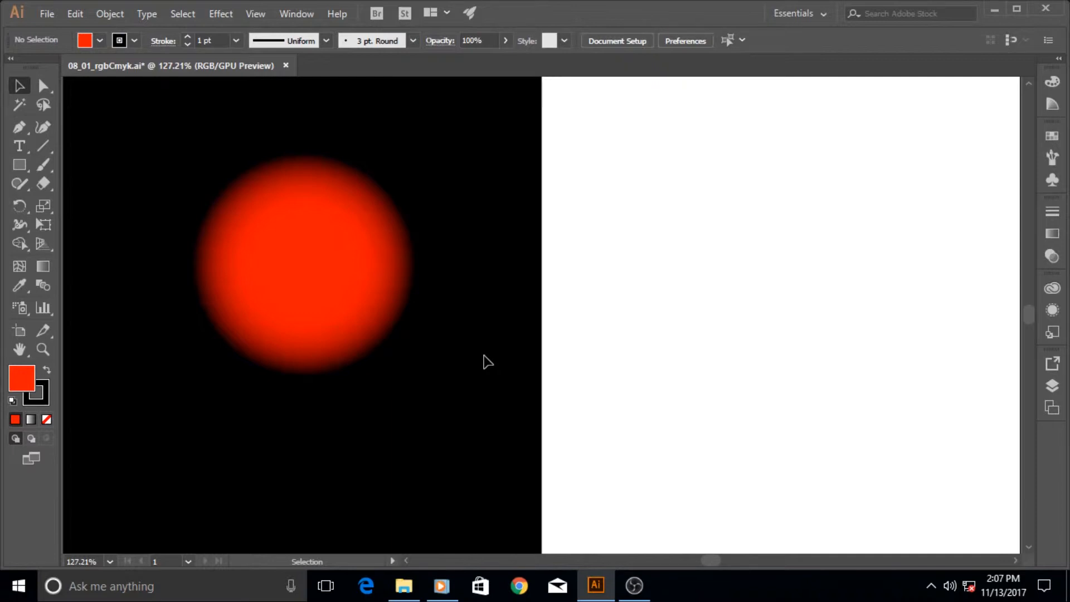
left_click(1045, 386)
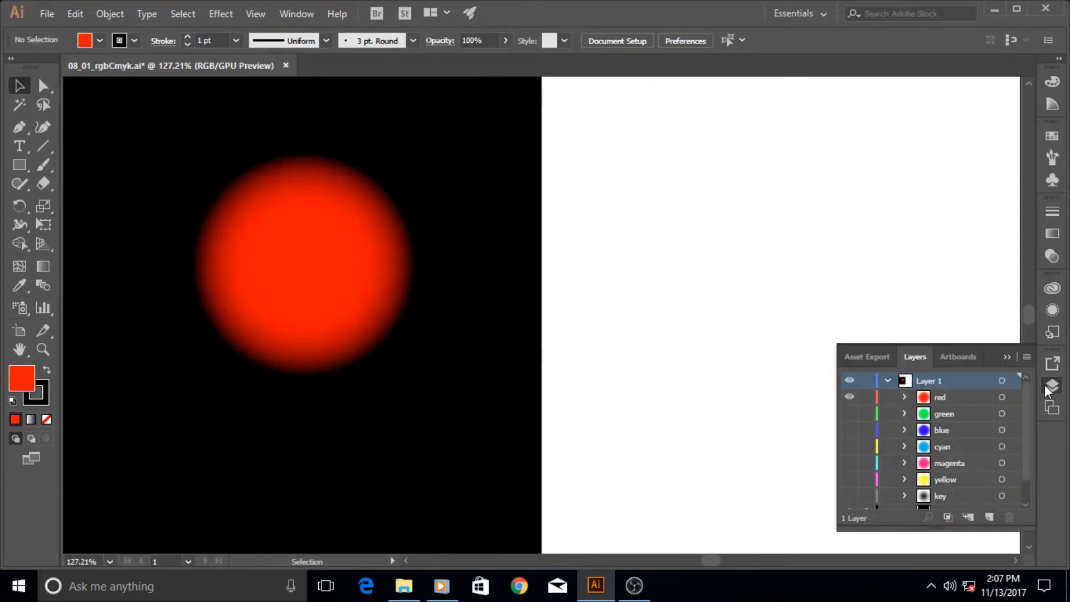
left_click(849, 414)
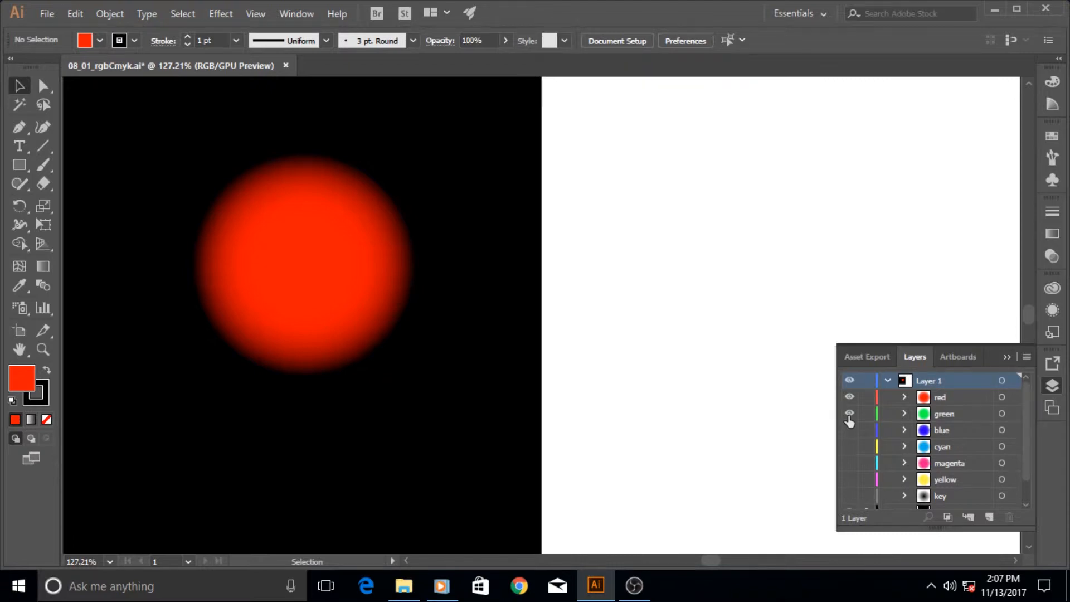
left_click(1052, 386)
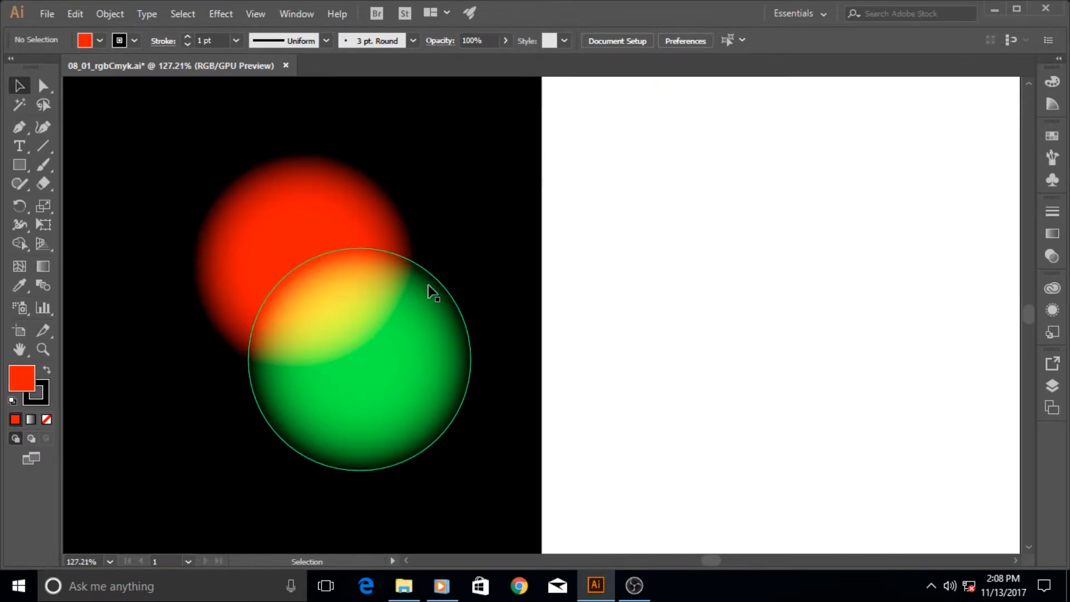
Step: Hide the green circle and make the blue circle visible to show blue overlapping red
left_click(1052, 385)
left_click(848, 413)
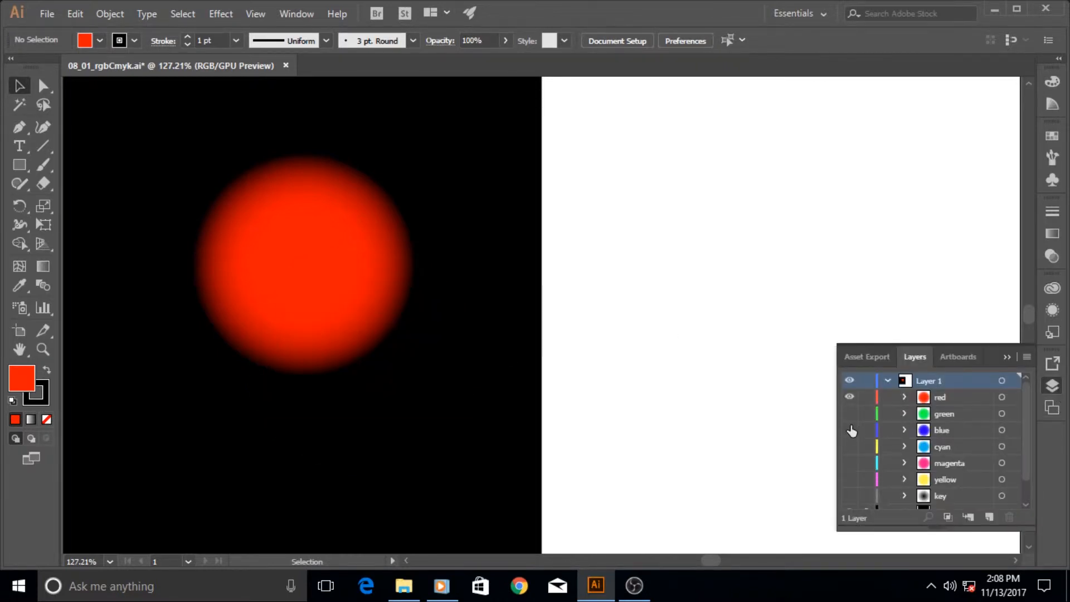
left_click(849, 429)
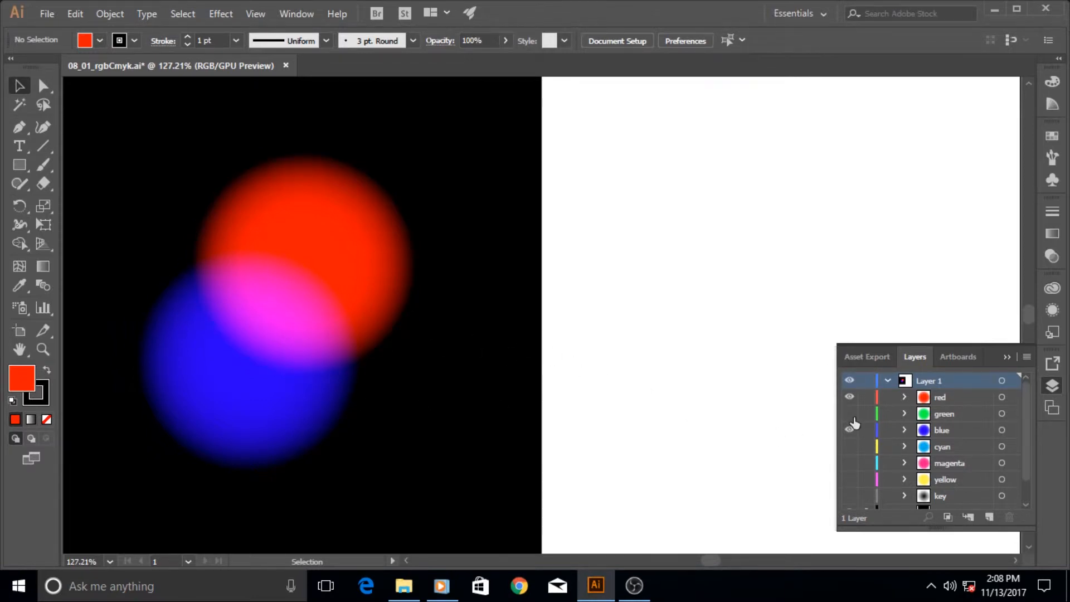
Step: Hide red while showing green over blue, and turn red back on to display all three RGB circles together
left_click(849, 397)
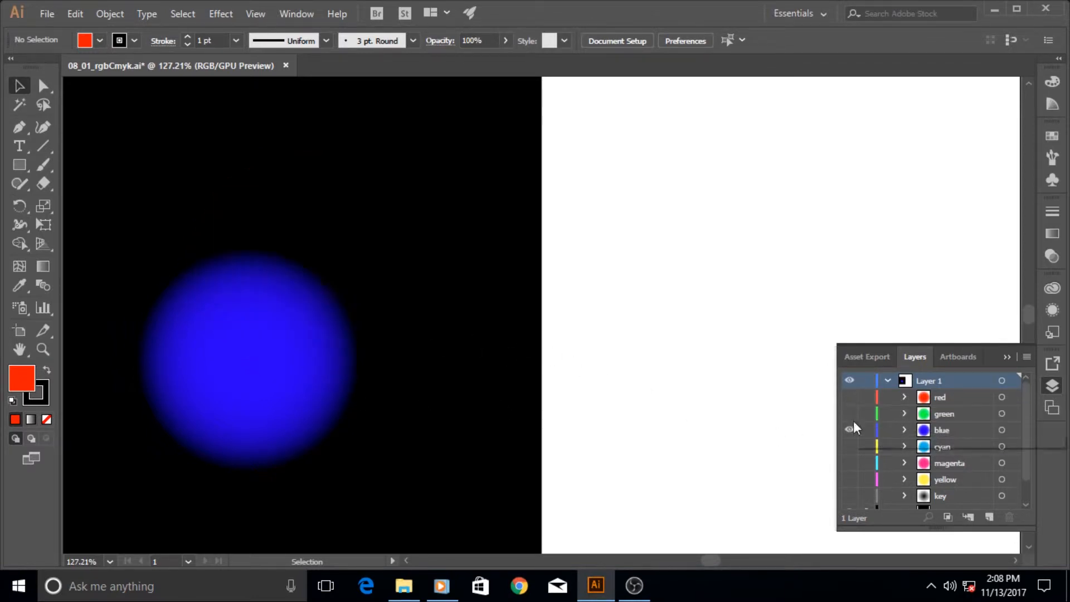
left_click(850, 415)
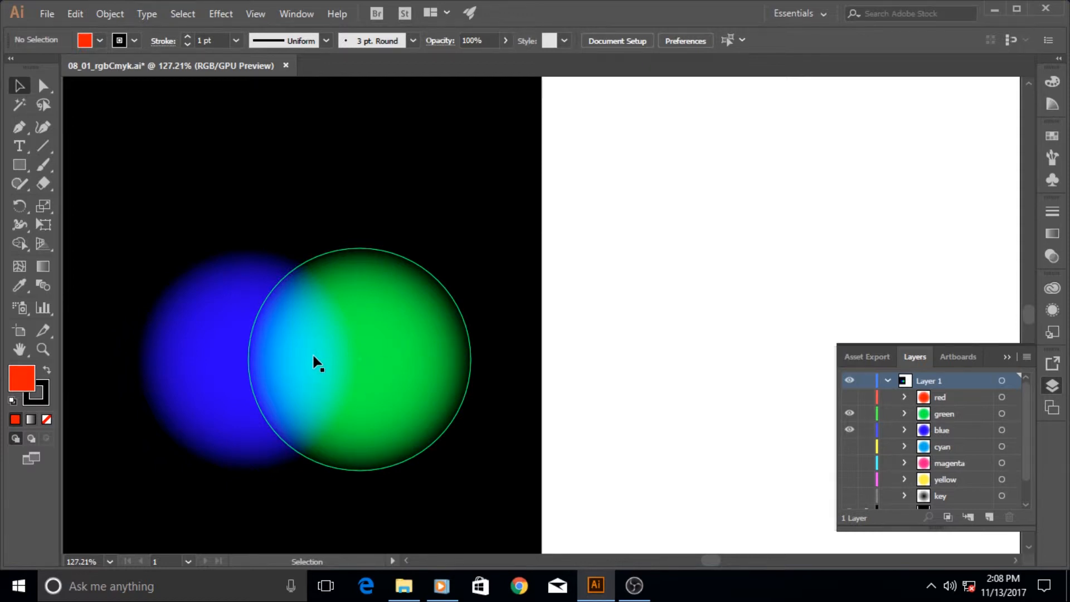
left_click(849, 397)
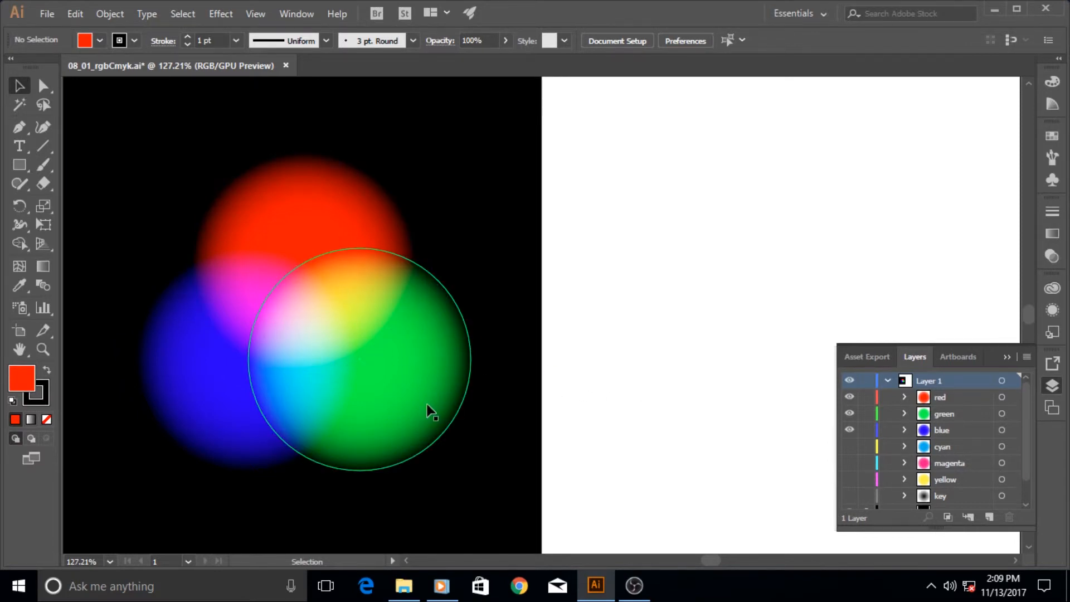
Step: Make the cyan and magenta circles visible on the white background
left_click(849, 448)
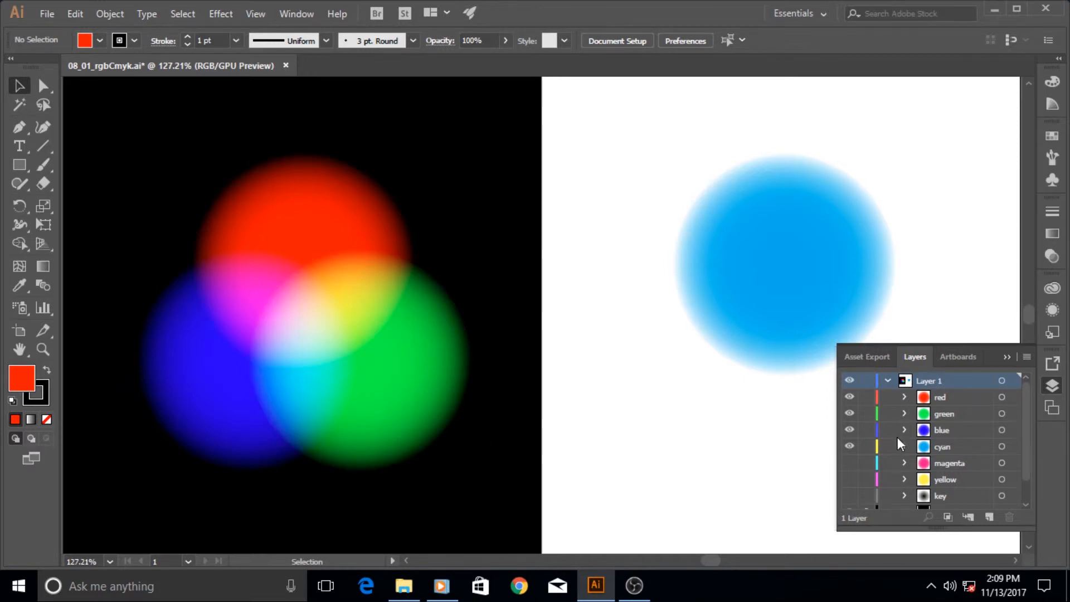
left_click(850, 463)
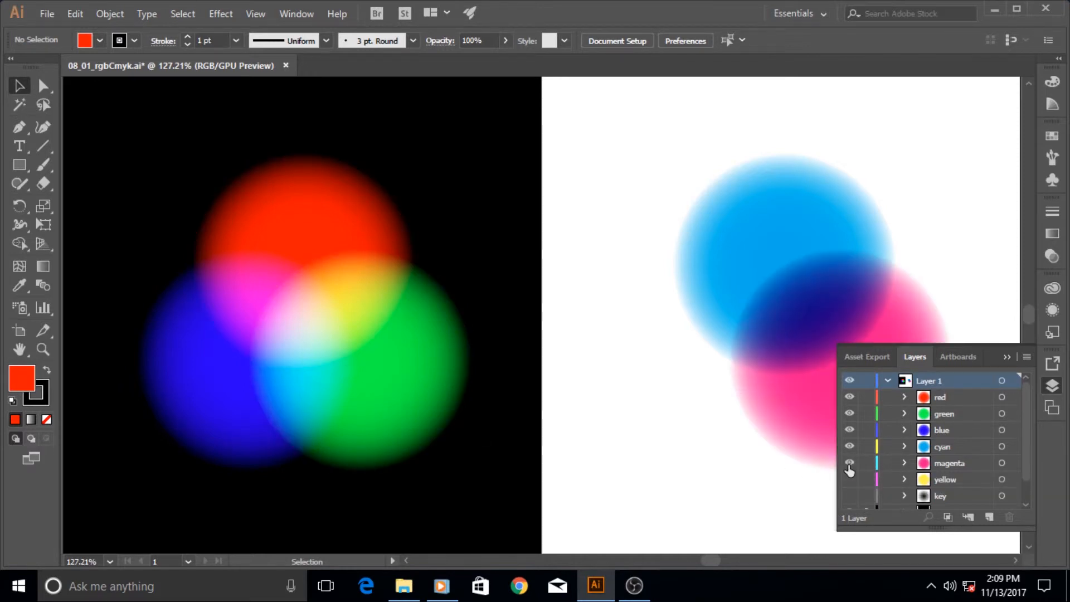
left_click(1006, 357)
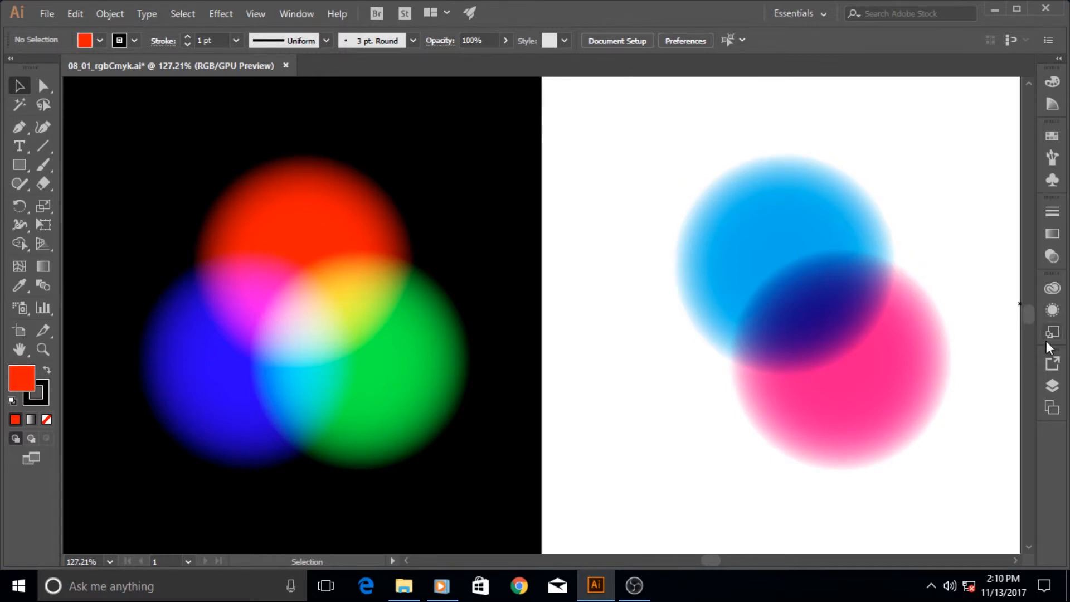
Step: Make the yellow and key circles visible to complete the overlapping CMYK diagram on the white background
left_click(1044, 392)
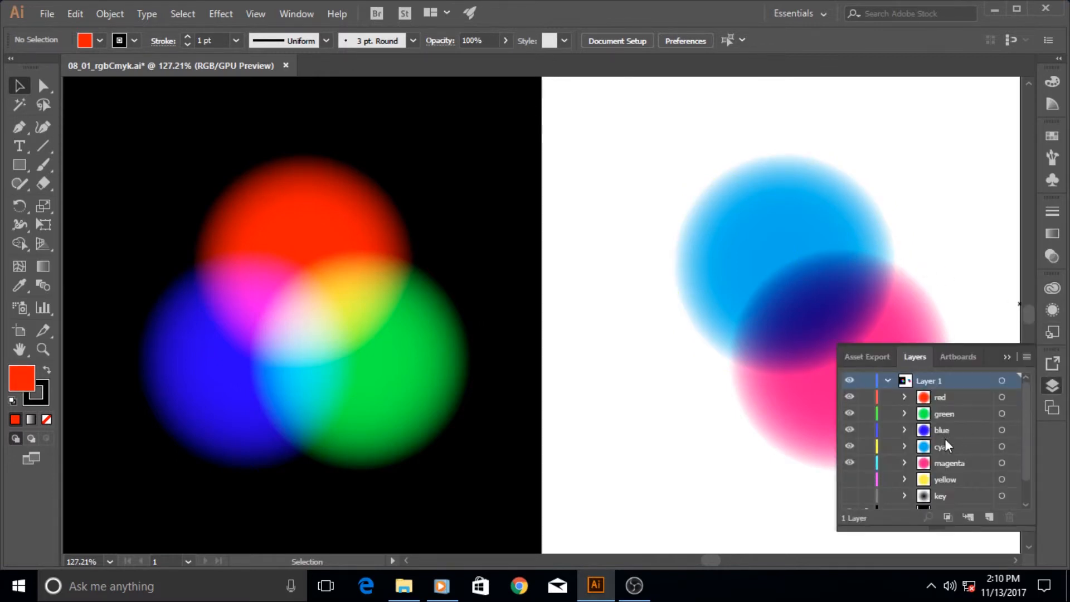
left_click(849, 479)
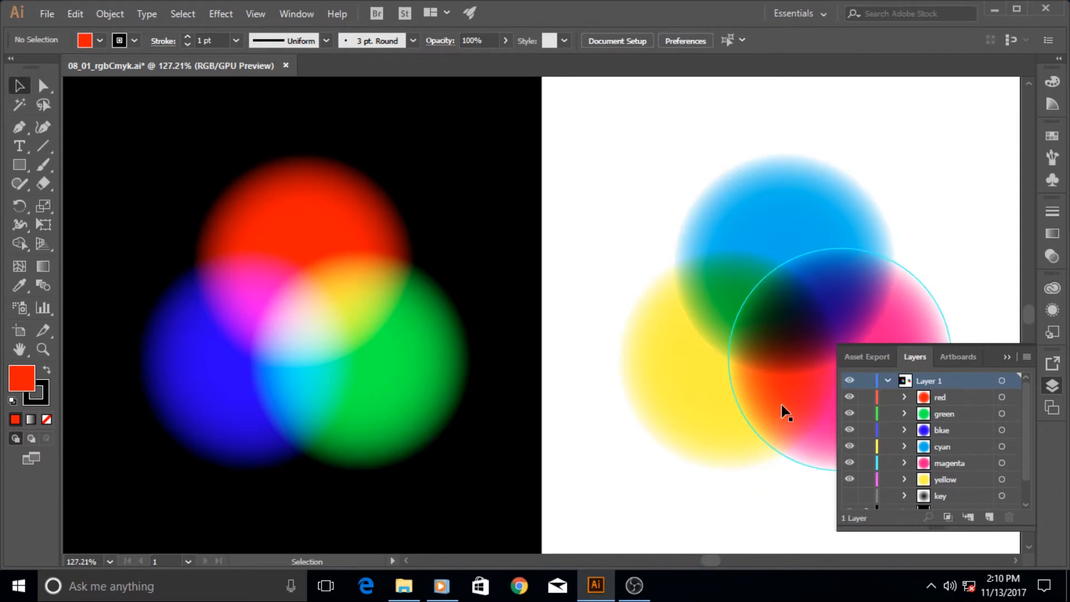
left_click(1006, 358)
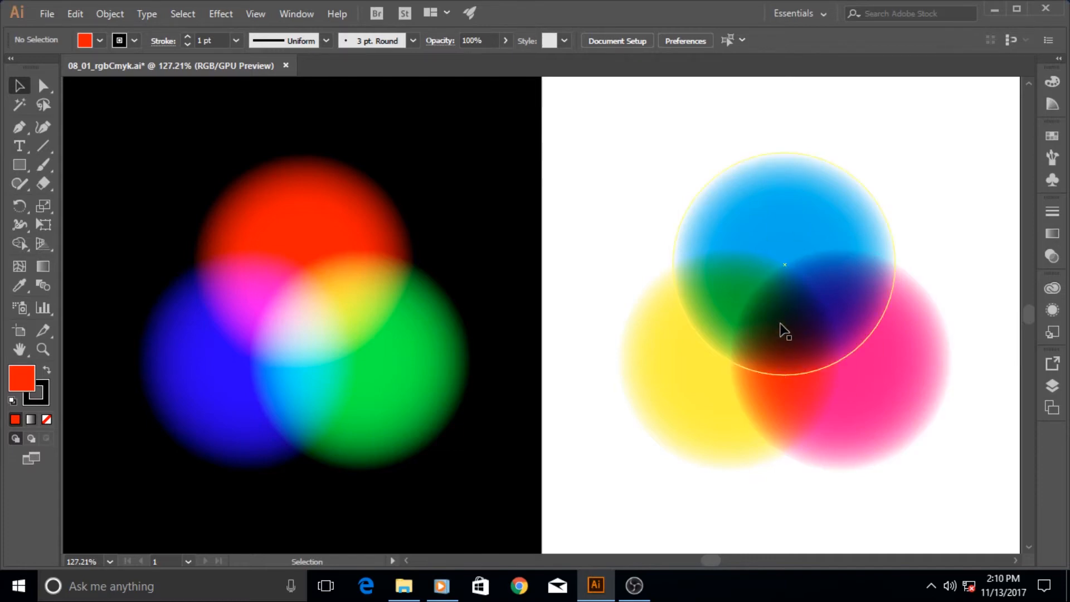
left_click(1050, 387)
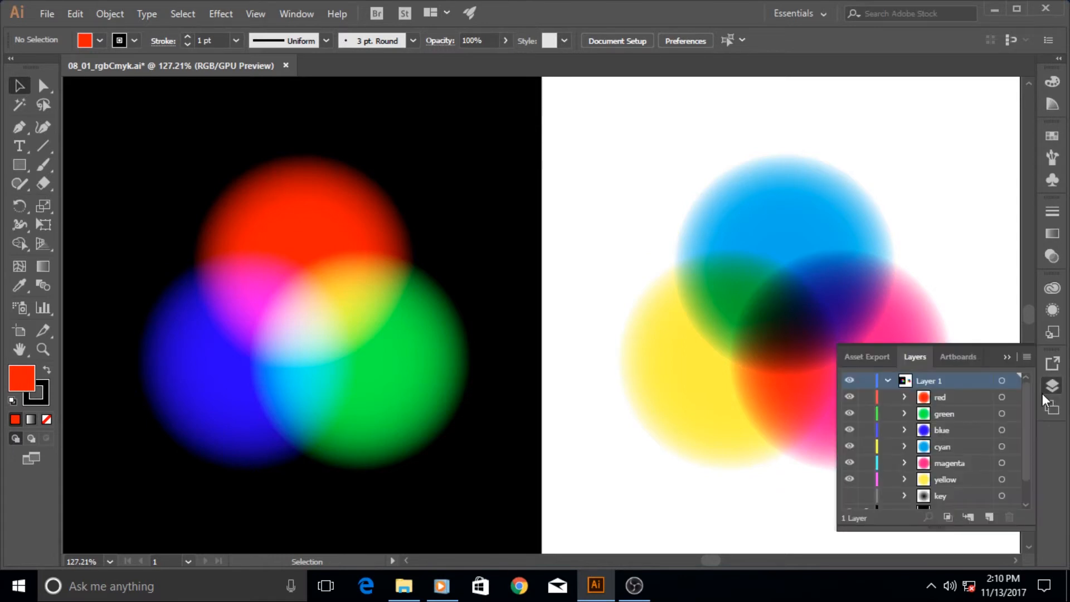
left_click(850, 496)
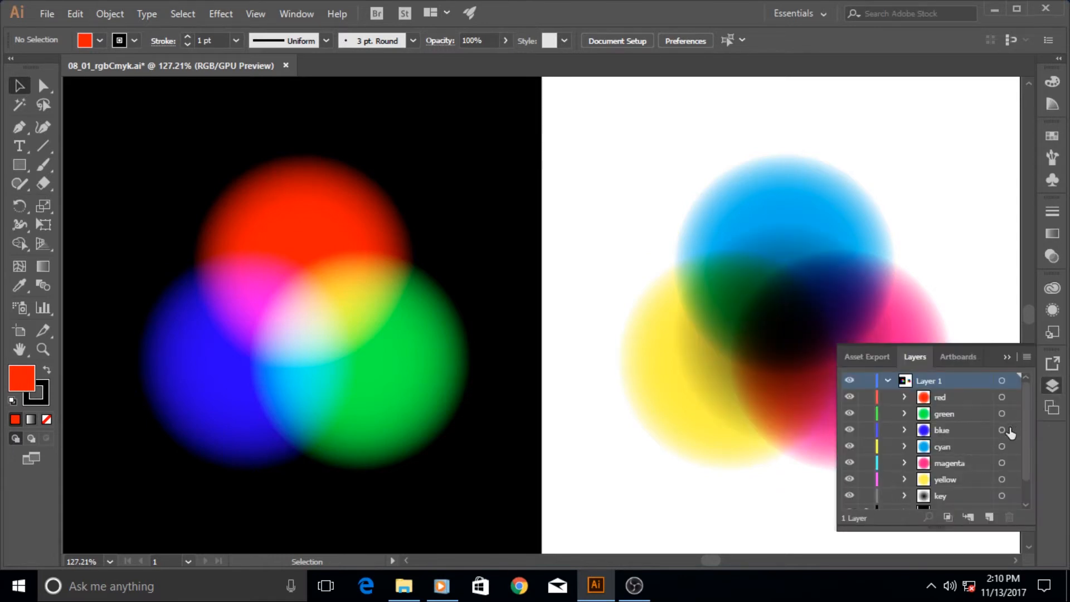
left_click(1049, 390)
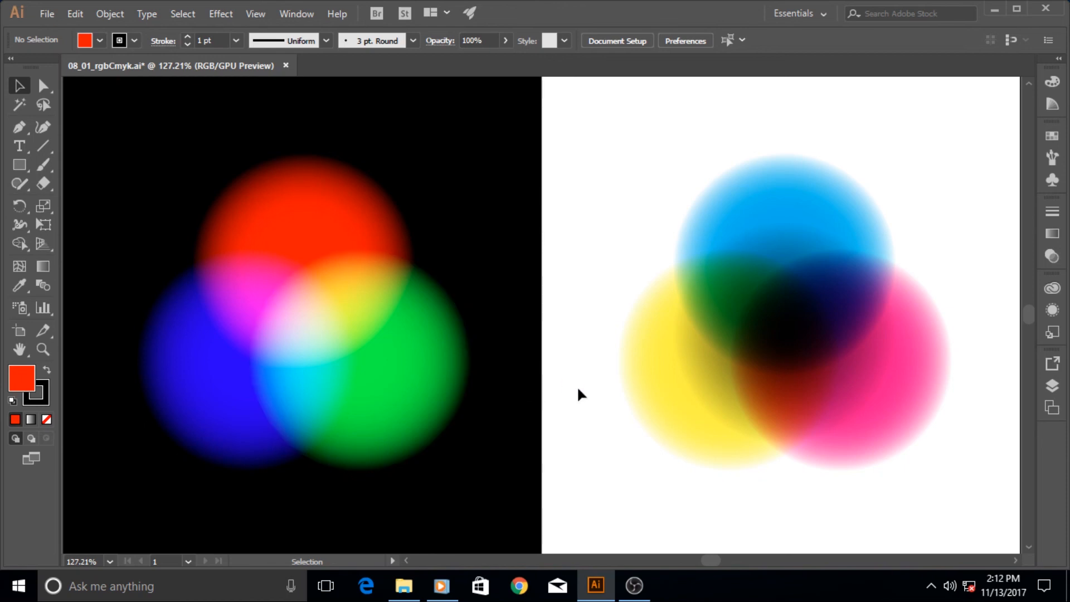
mouse_move(596, 587)
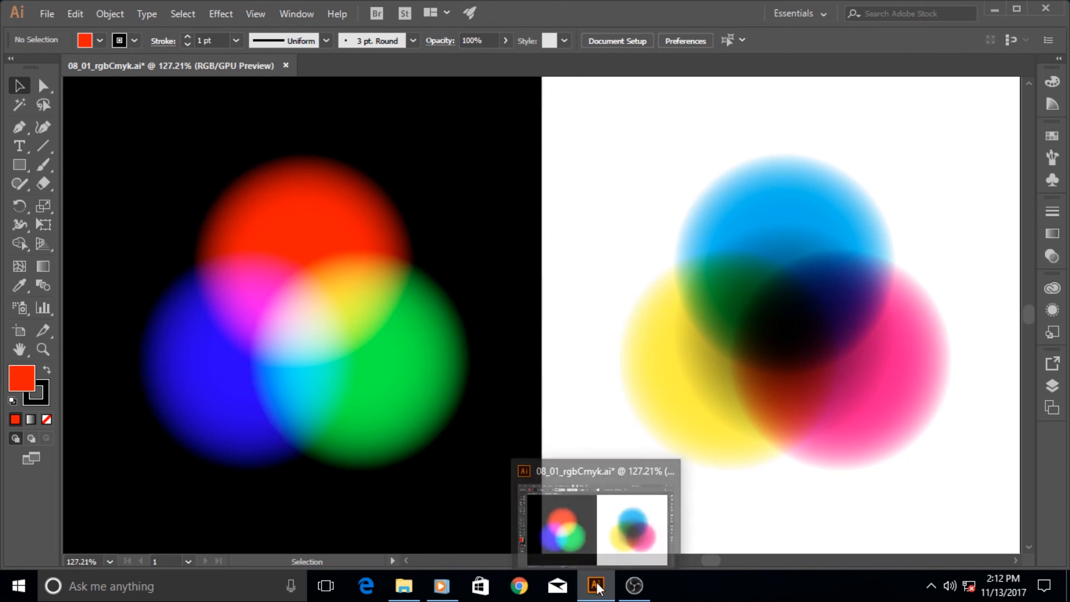